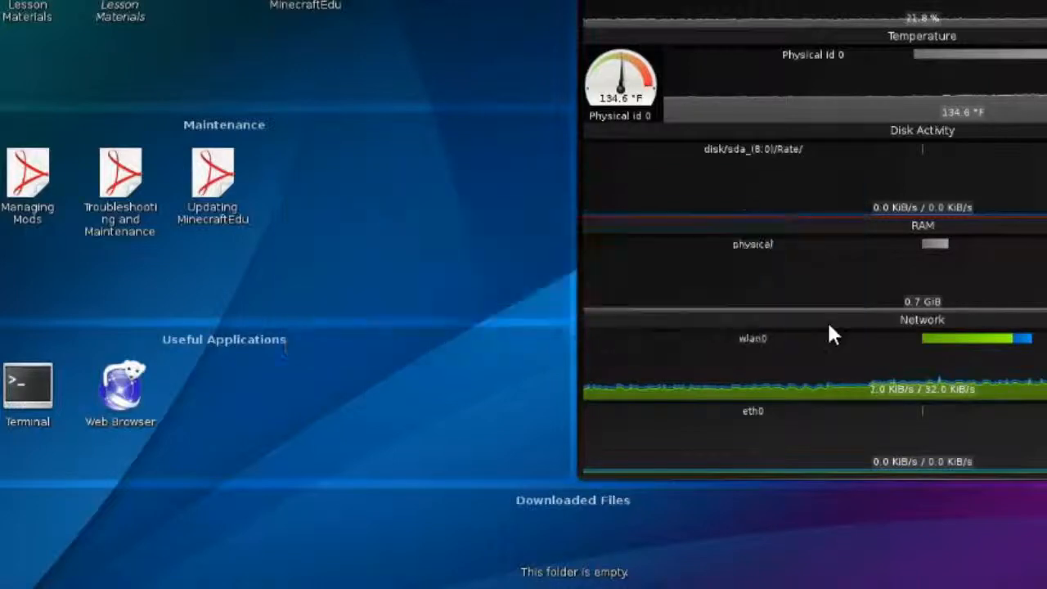
Open the MinecraftEdu Server Launcher and start a server with a new randomly generated world, without structures or animals.
click(734, 300)
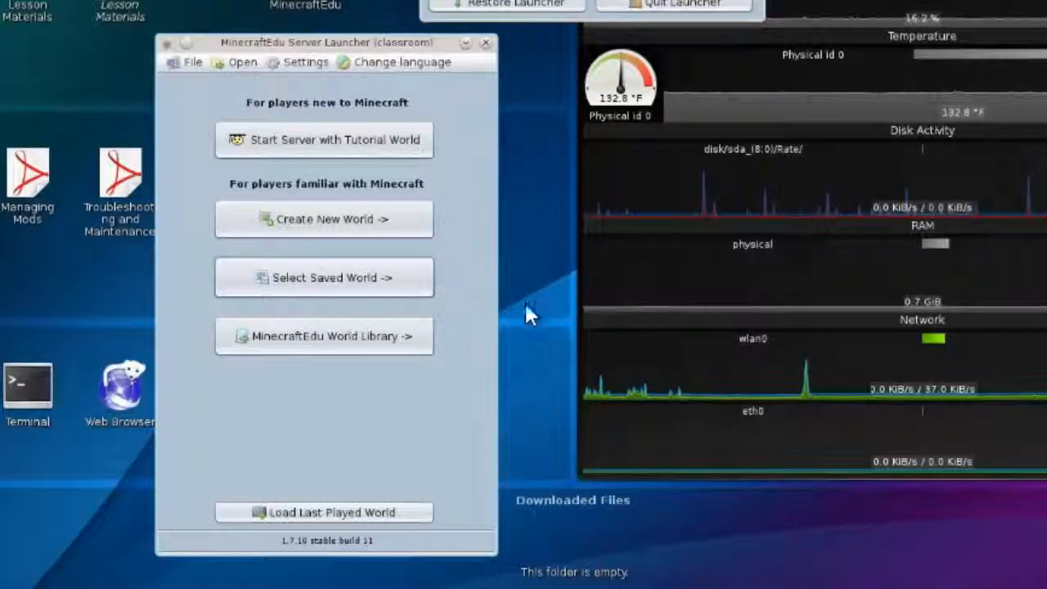
click(396, 217)
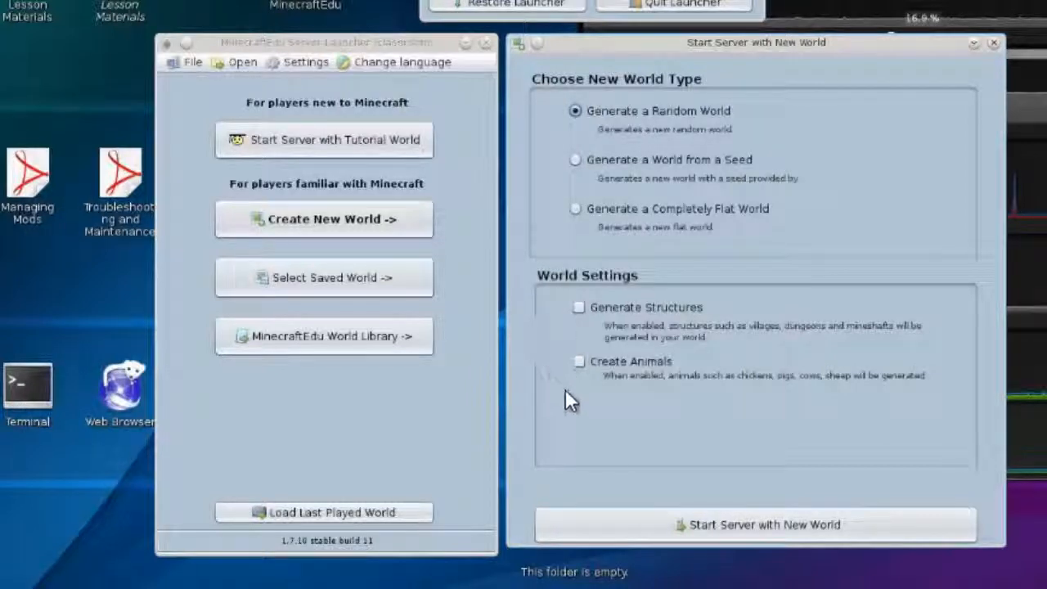
click(620, 532)
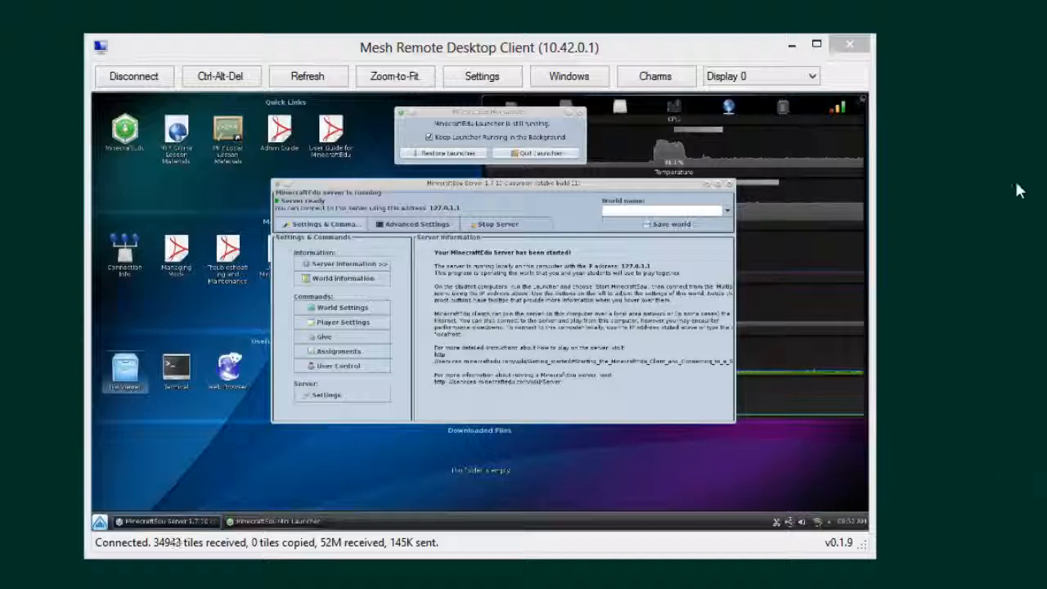
Minimize the remote desktop client and launch MinecraftEdu on the local computer with the MinecraftEdu login mode.
click(751, 49)
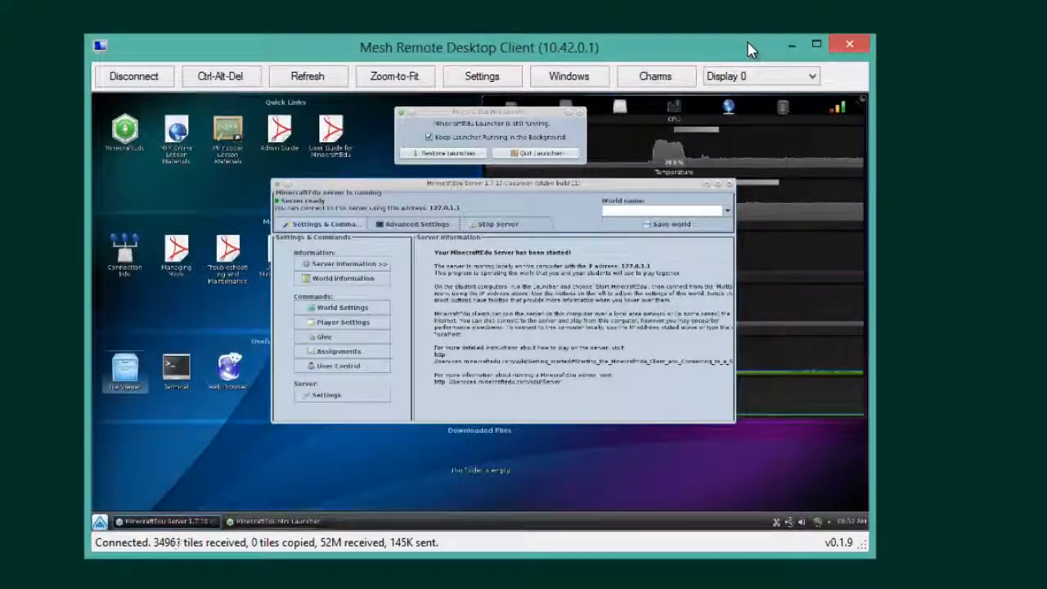
click(792, 46)
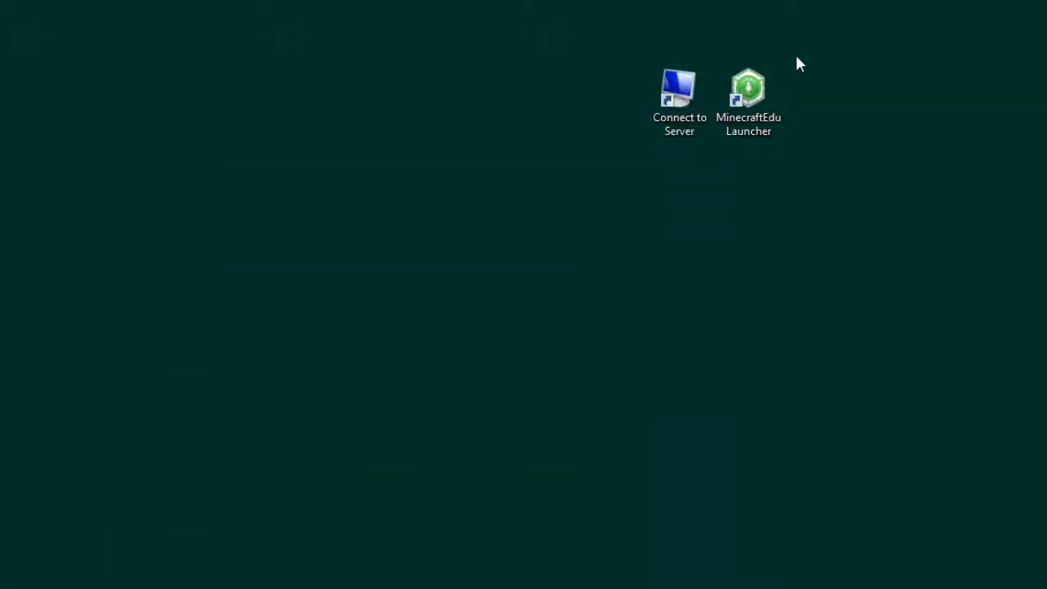
double_click(757, 133)
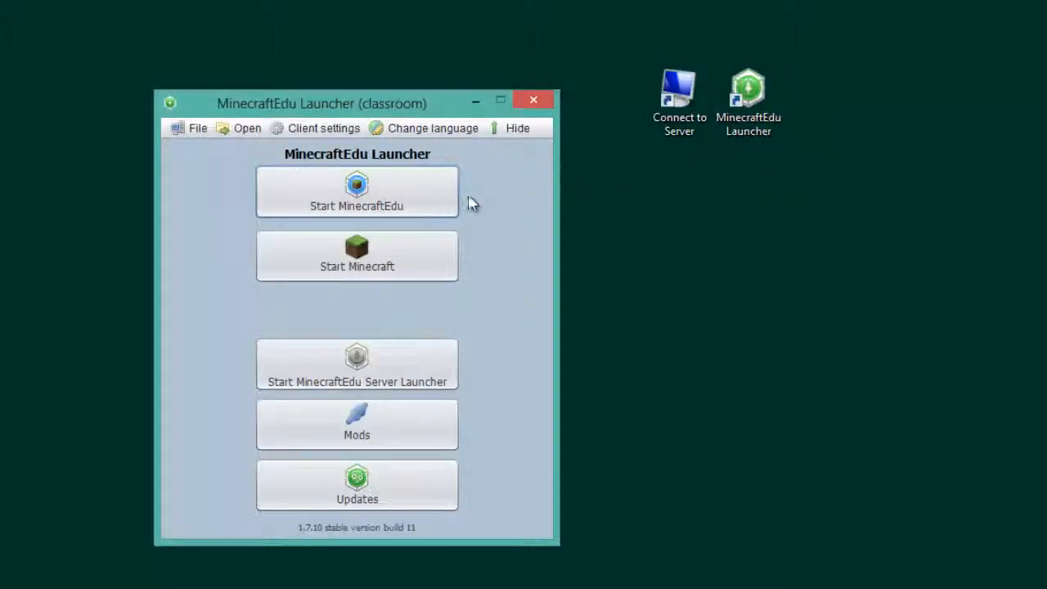
click(444, 202)
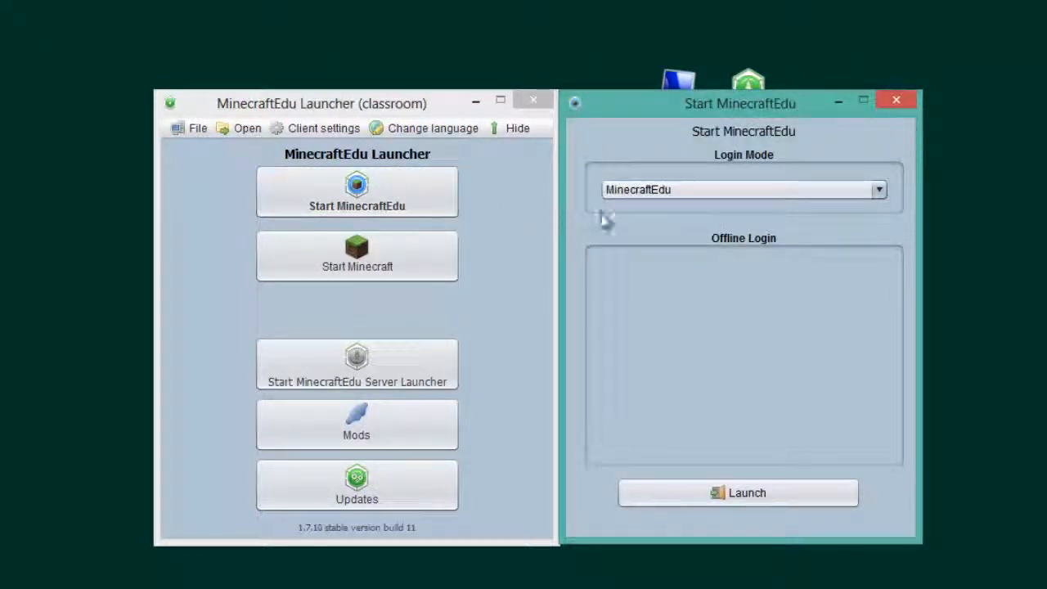
click(766, 194)
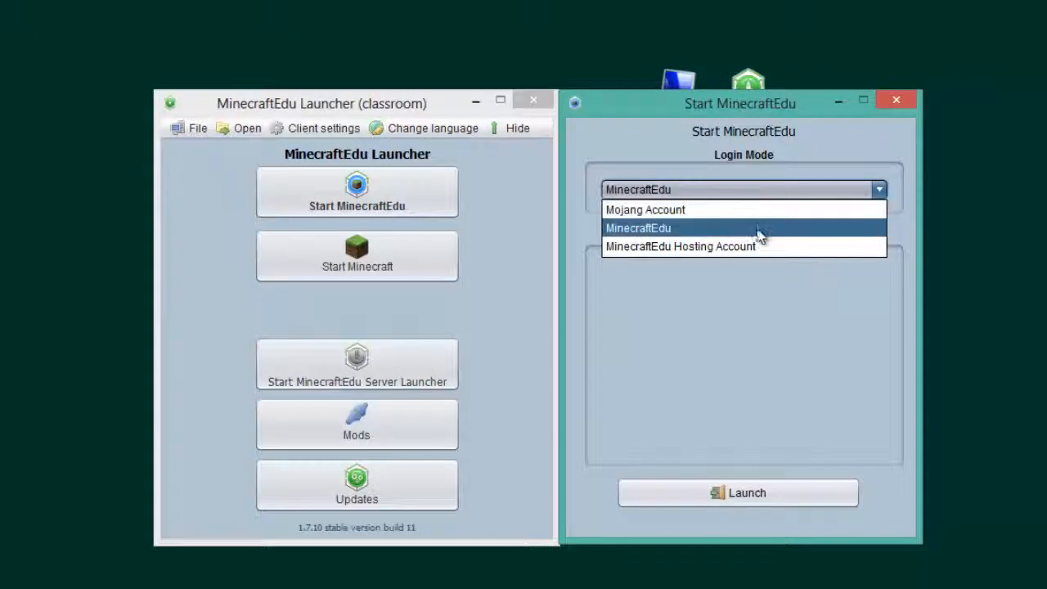
click(758, 235)
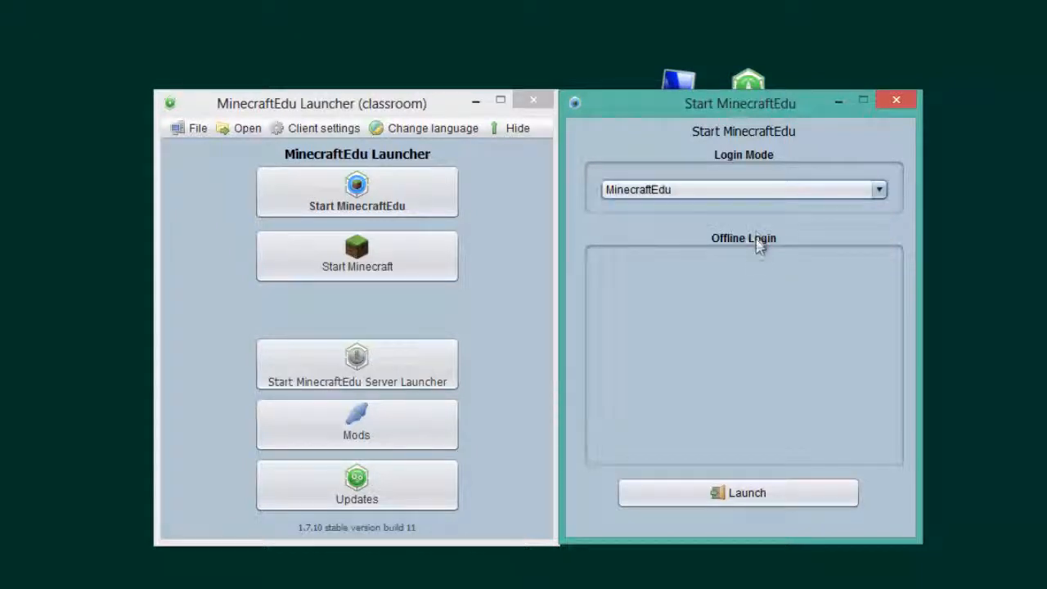
click(784, 495)
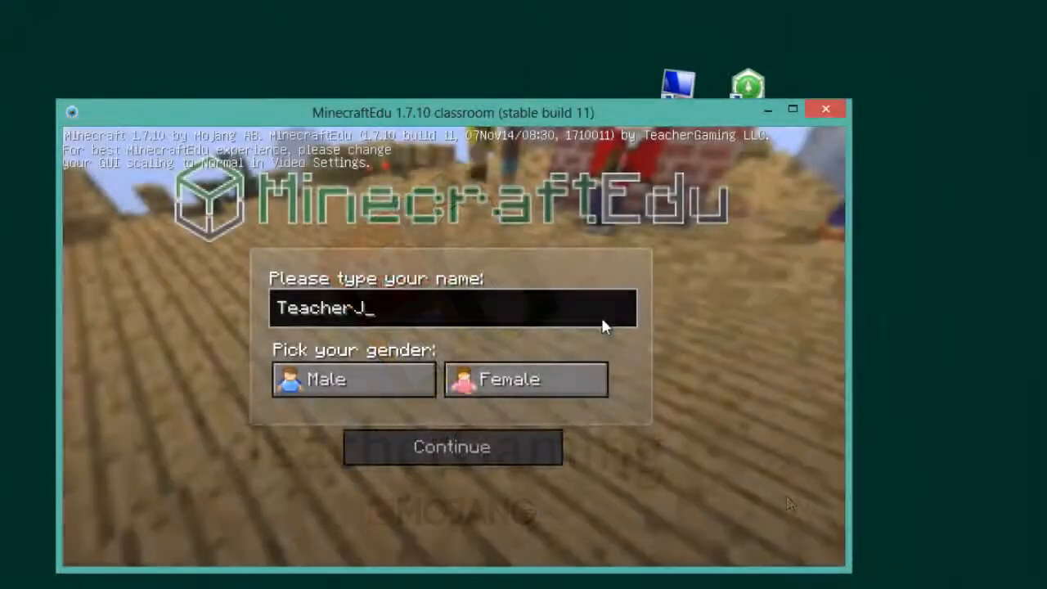
Enter the player's name, choose the male gender and continue to the main menu.
text(oe)
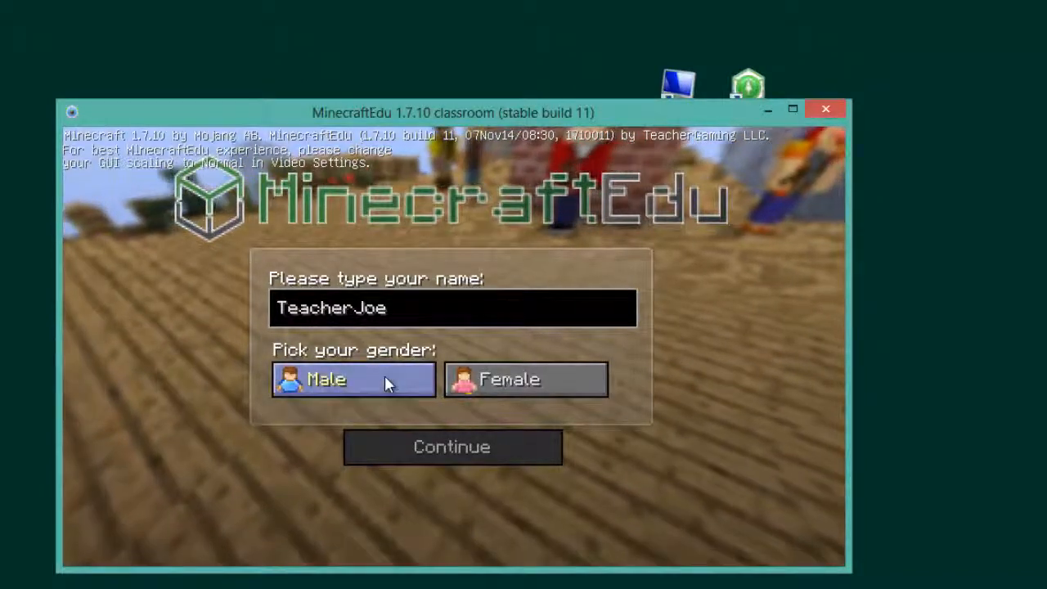
click(384, 375)
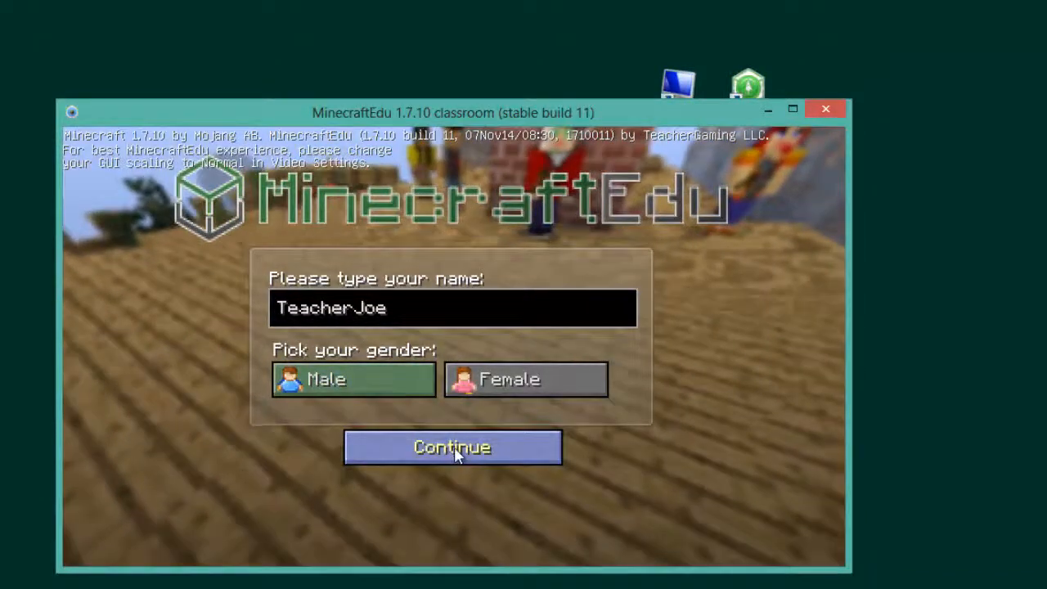
click(452, 448)
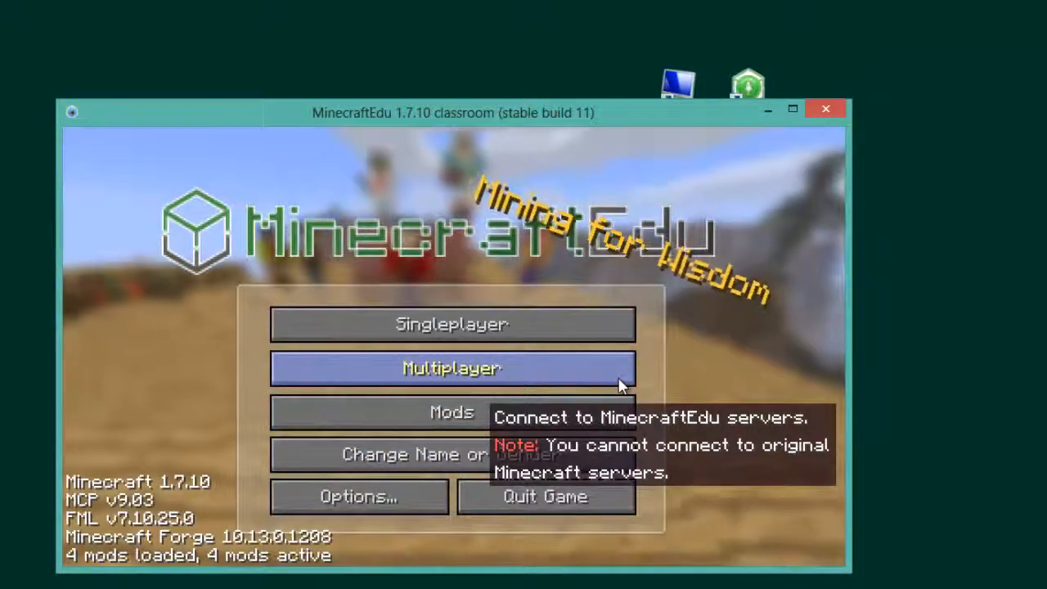
Add a multiplayer server named Classroom Game Server 1 with the address 10.42.0.1.
click(620, 385)
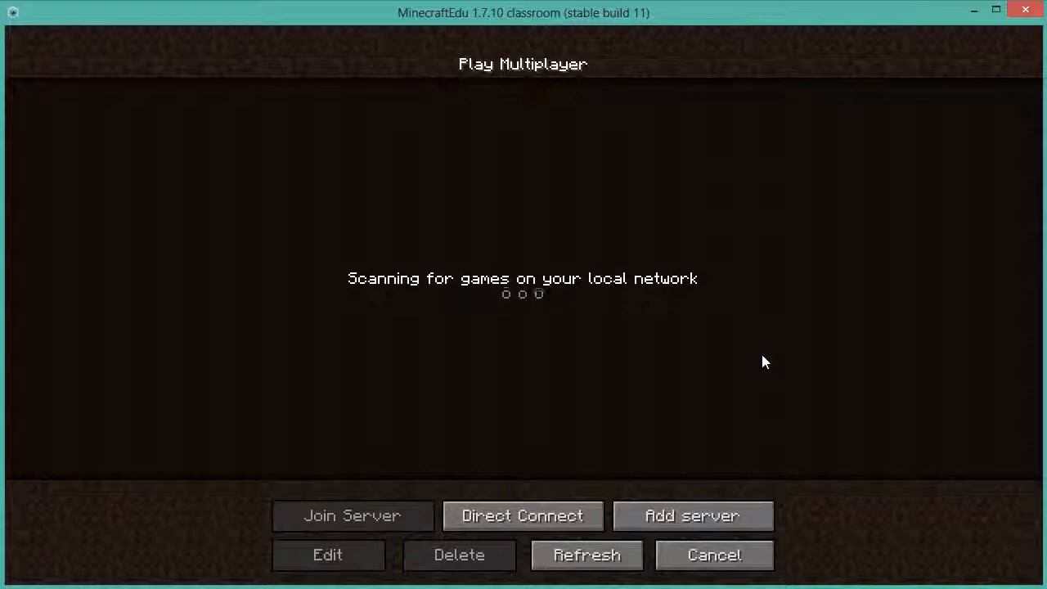
click(750, 518)
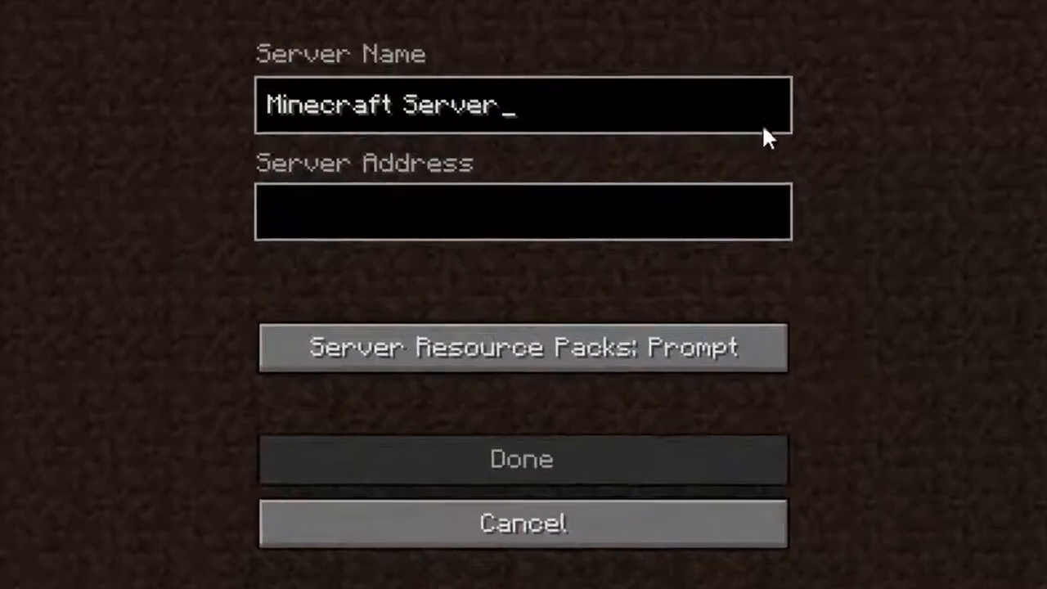
key(ctrl+a)
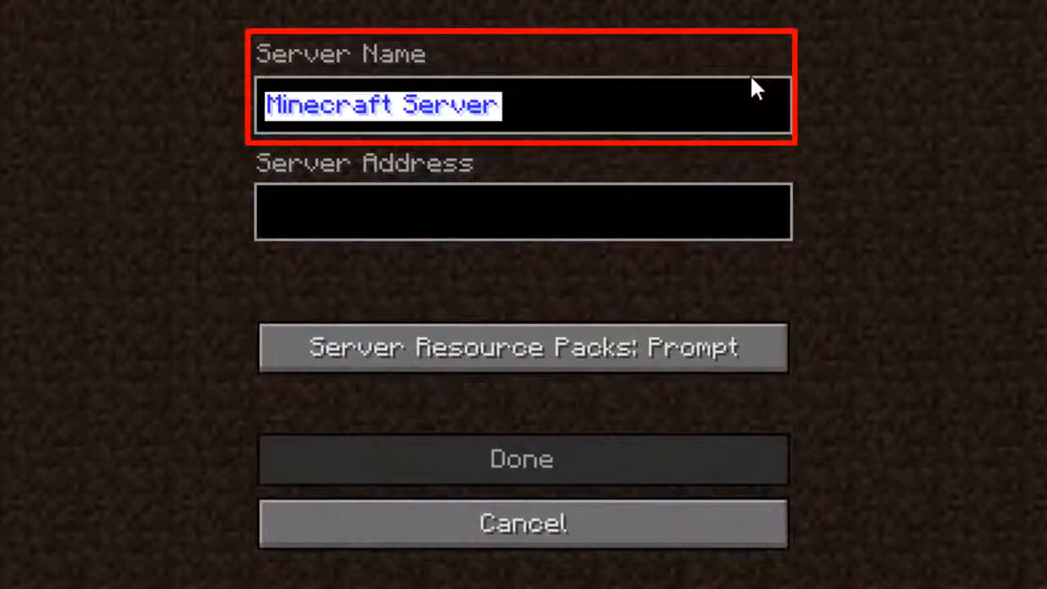
text(Classroom Game Server 1)
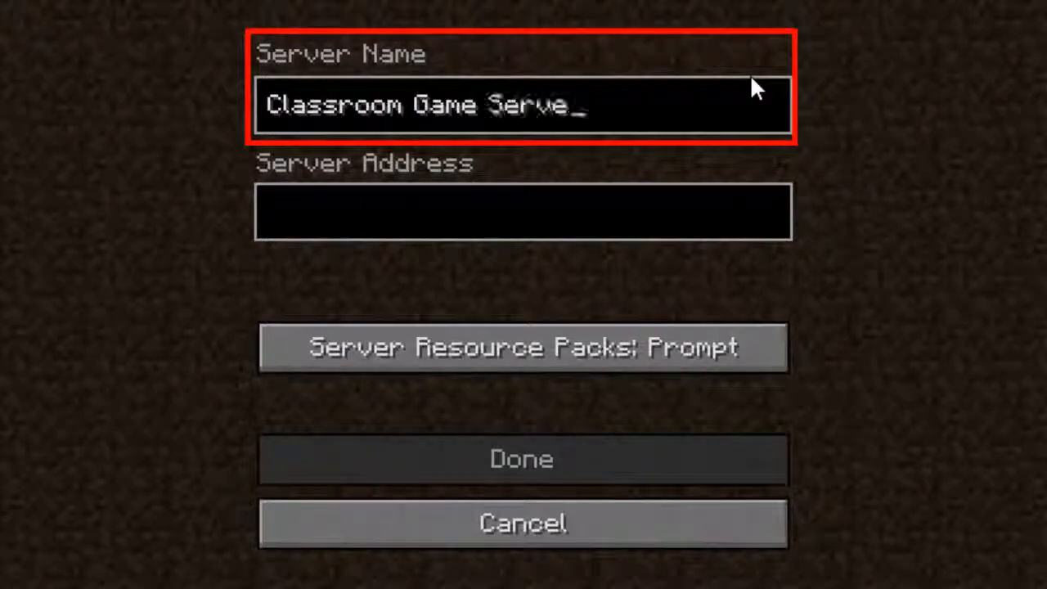
key(Tab)
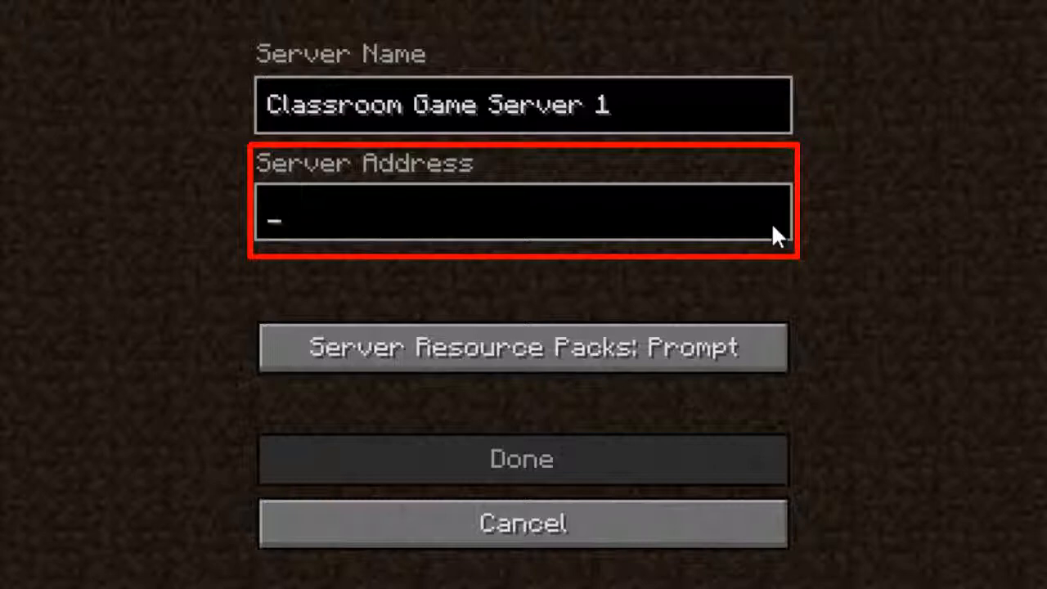
text(10)
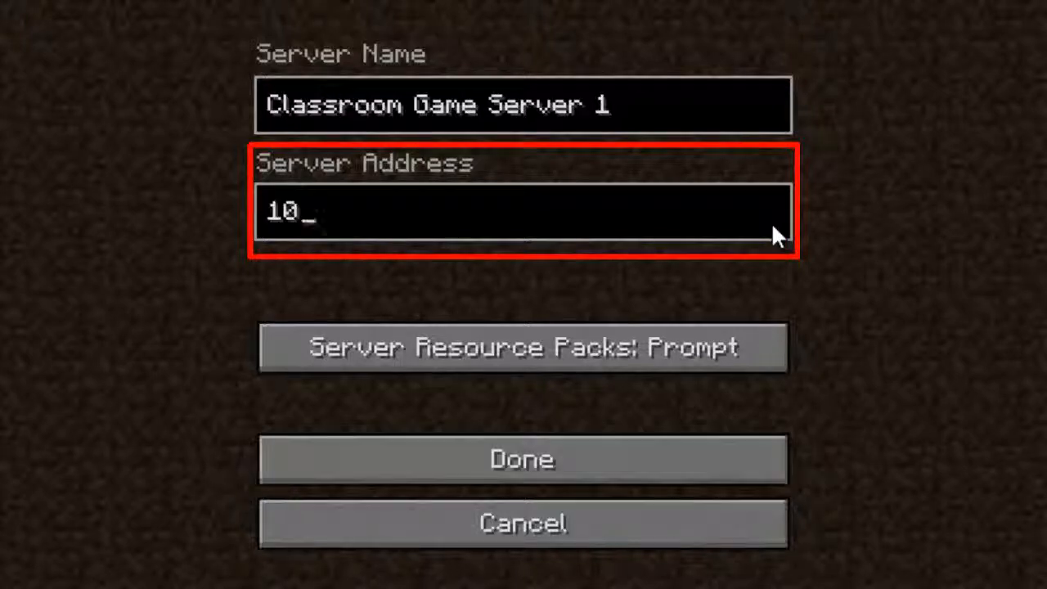
text(.42.0.1)
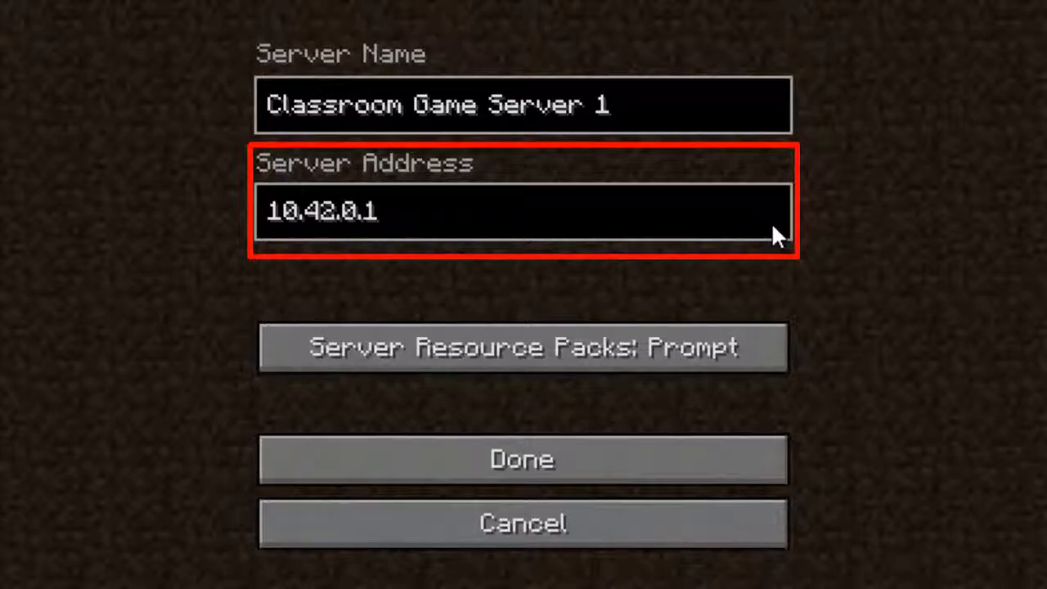
Replace the server address with hostname.local as an alternative to the IP address.
key(BackSpace)
key(BackSpace)
key(BackSpace)
key(BackSpace)
key(BackSpace)
key(BackSpace)
key(BackSpace)
key(BackSpace)
key(BackSpace)
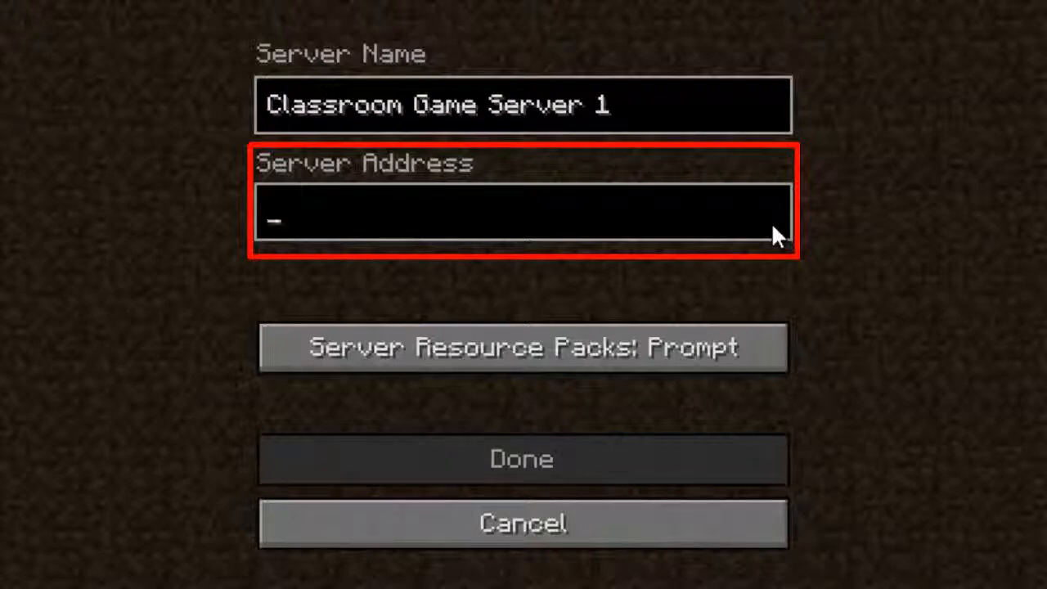
text(hostname.lo)
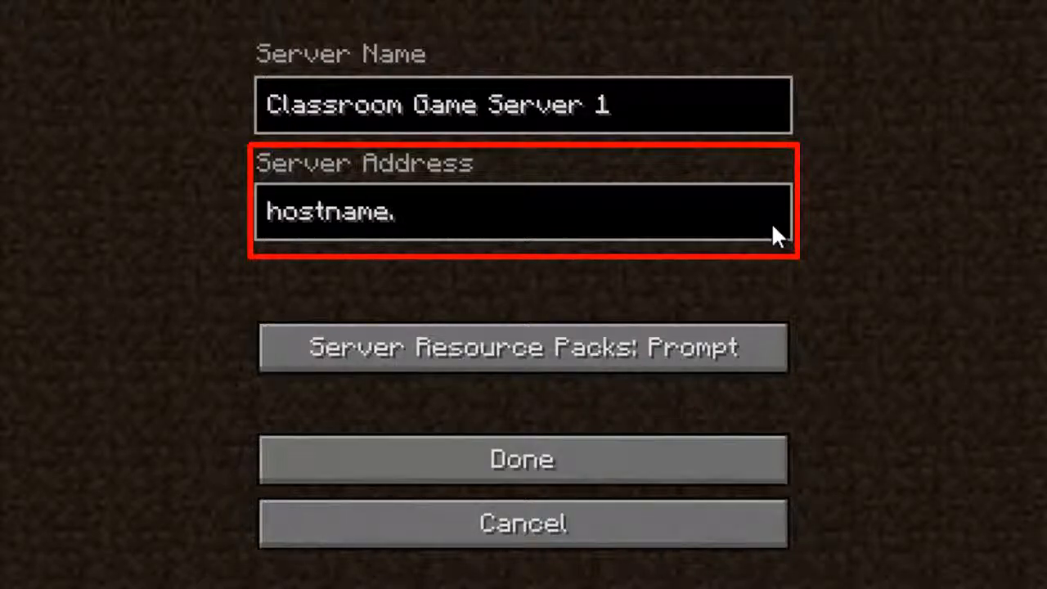
text(cal)
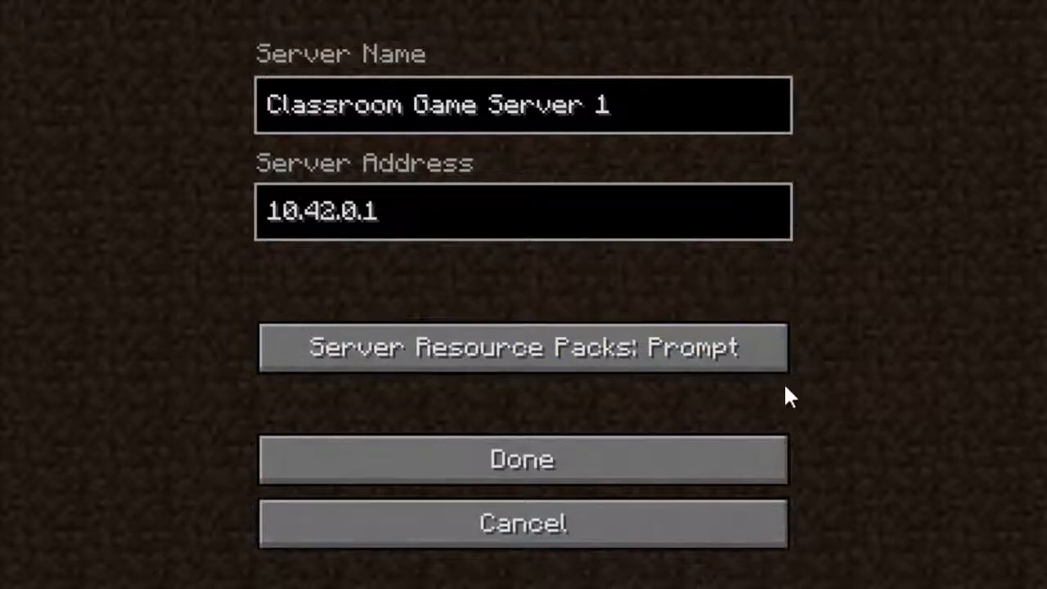
Save the server entry with the address 10.42.0.1 and join Classroom Game Server 1.
click(743, 461)
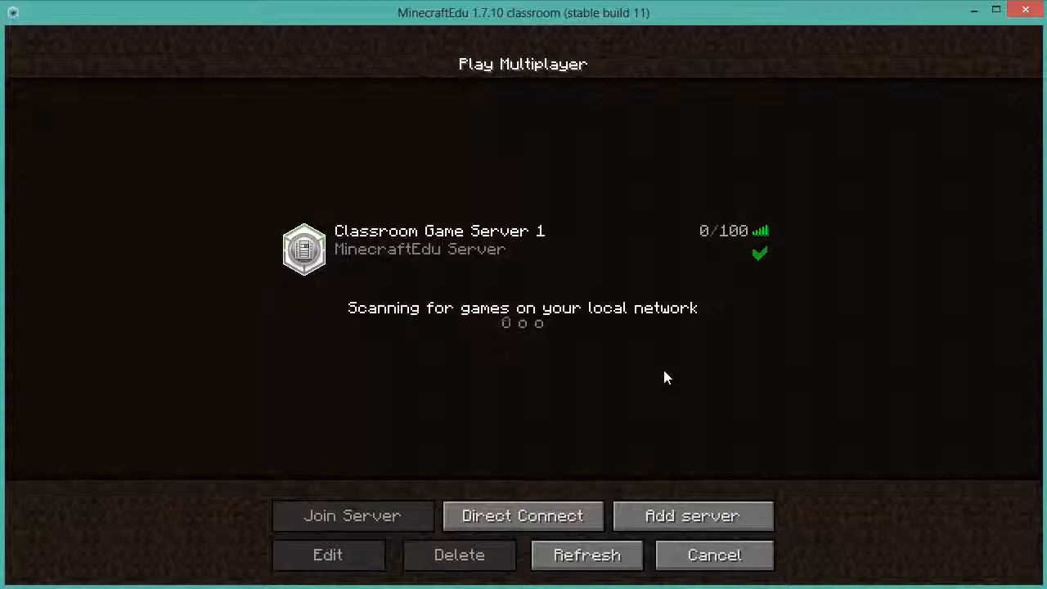
click(640, 254)
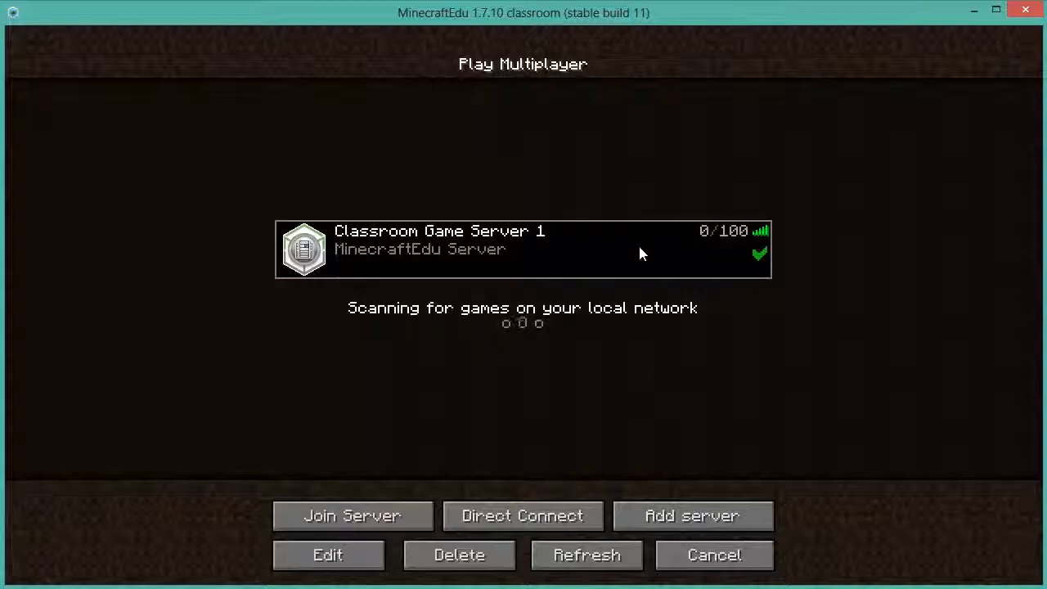
click(385, 512)
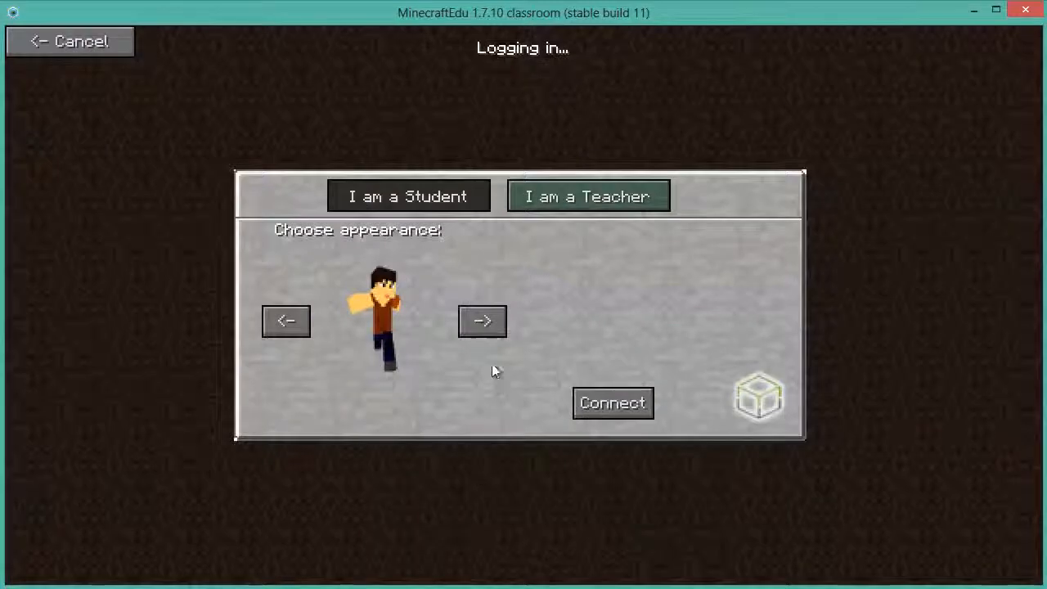
Preview other student appearances and return to the character with the brown shirt.
click(490, 324)
click(490, 325)
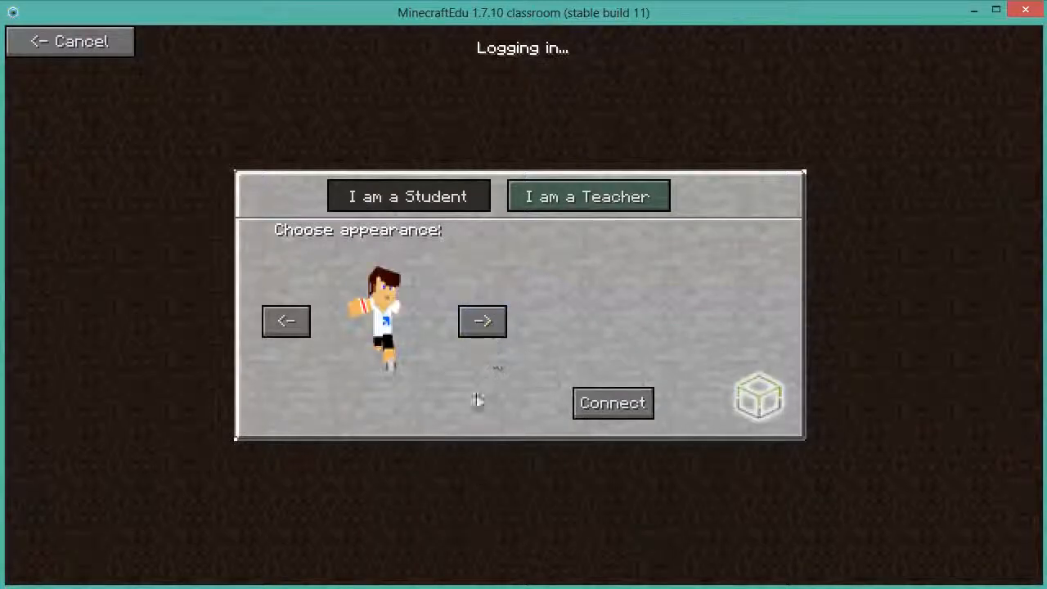
click(295, 323)
click(295, 323)
click(295, 323)
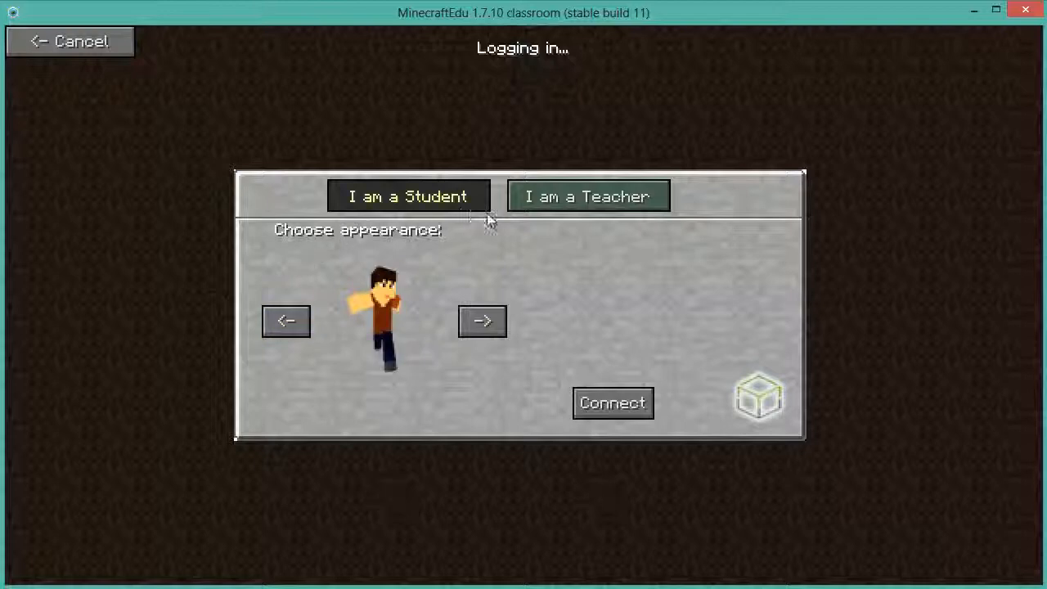
Check the teacher login form, switch back to the student role and connect to the server.
click(549, 207)
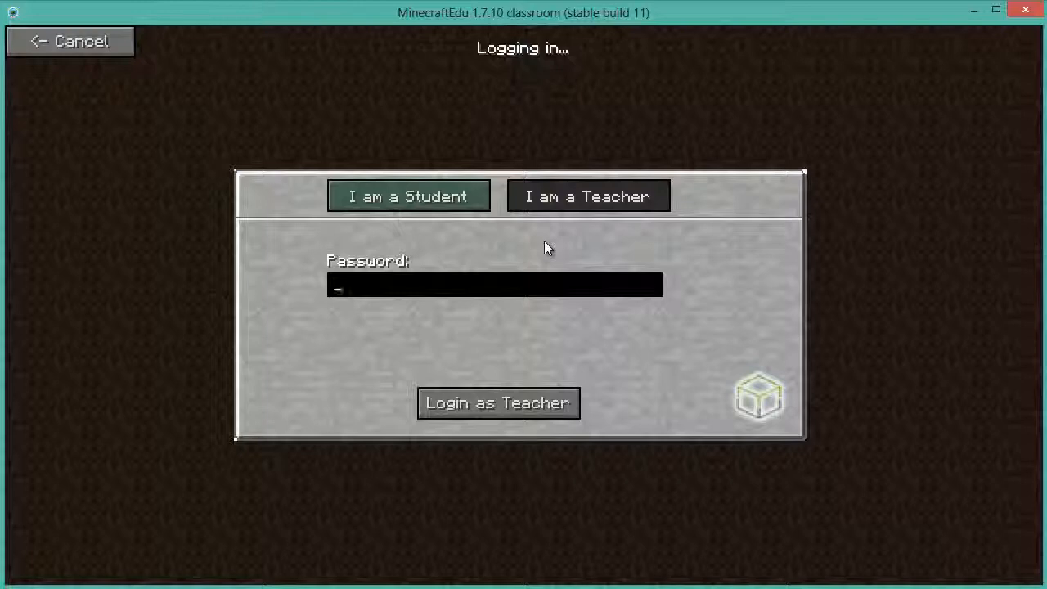
click(445, 200)
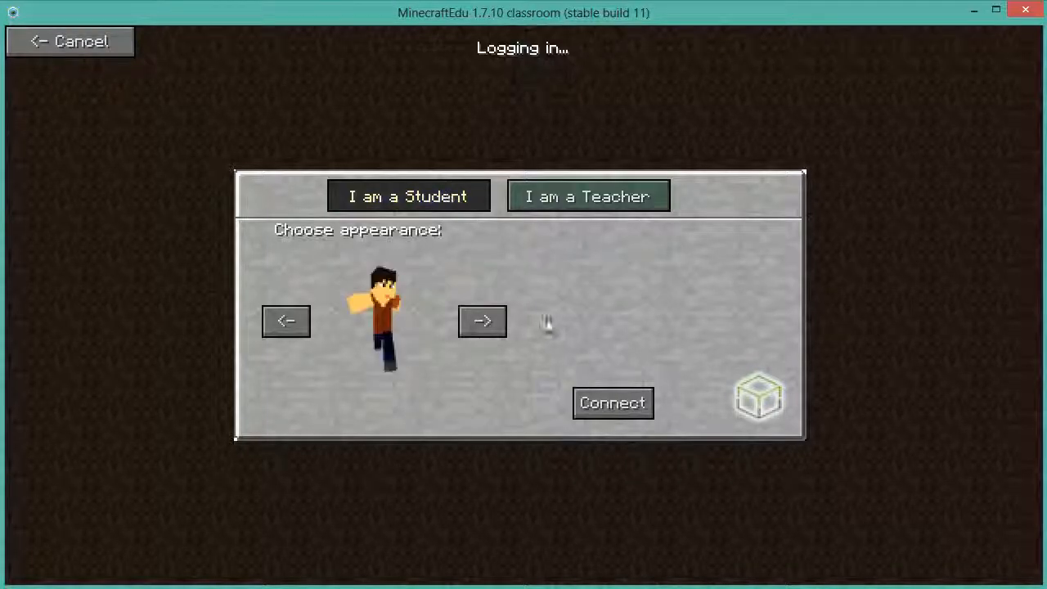
click(603, 403)
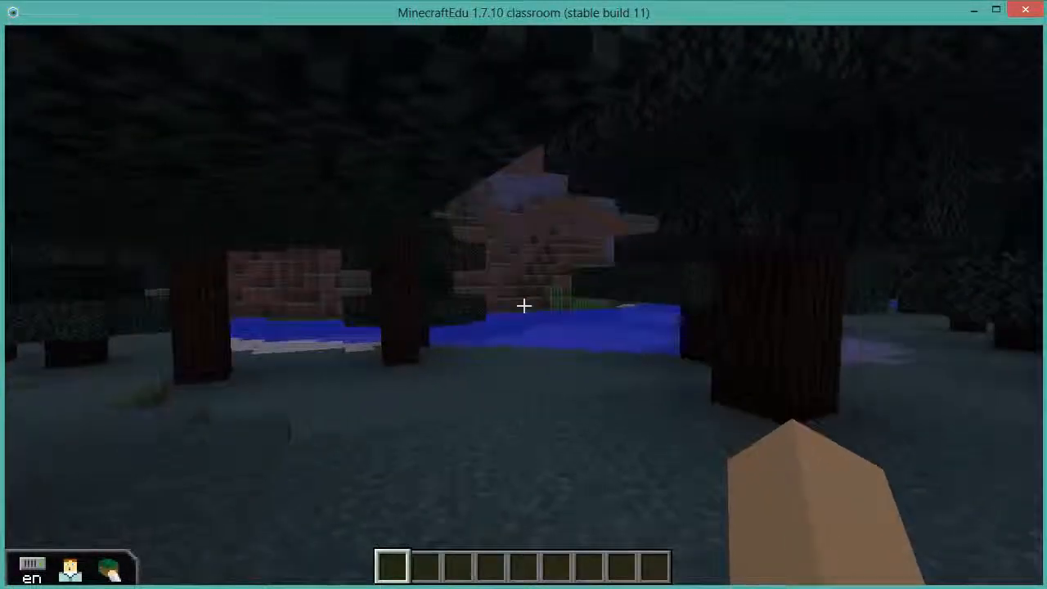
Pause the game and save the running world on the remote MinecraftEdu server under the name forest-1.
key(Escape)
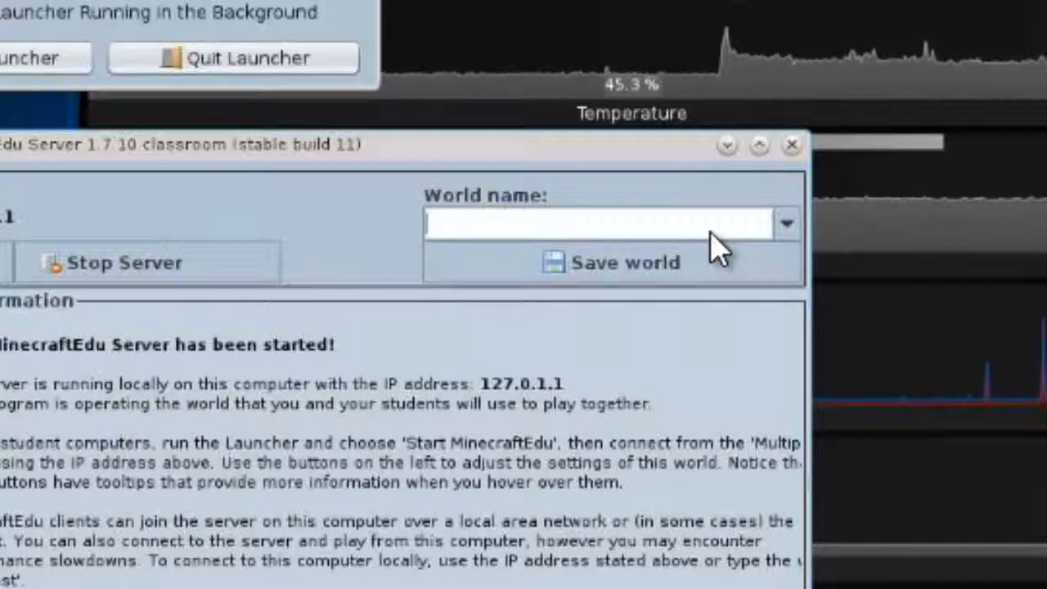
text(forest-)
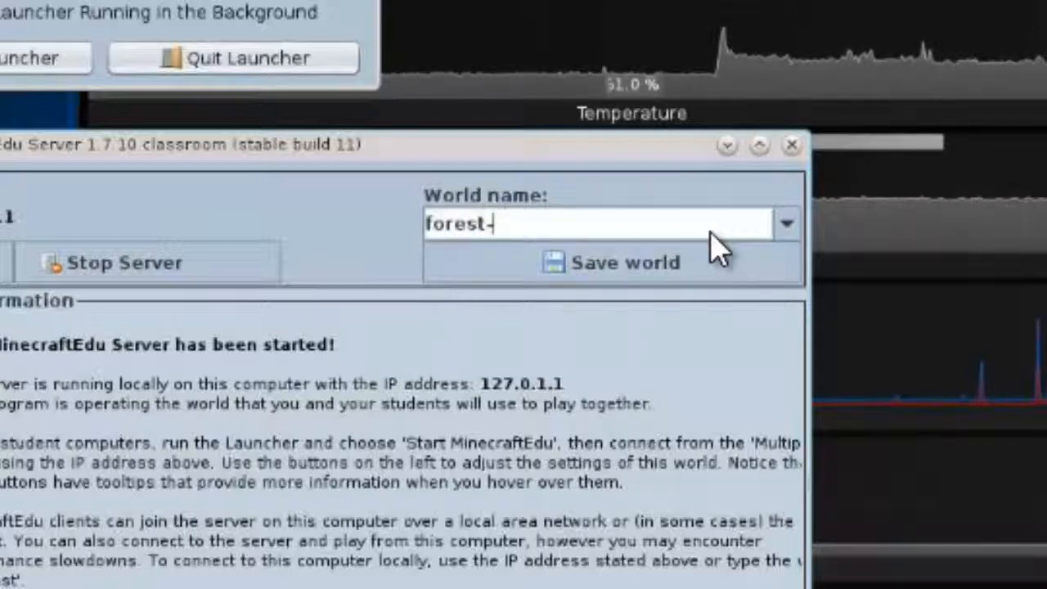
text(1)
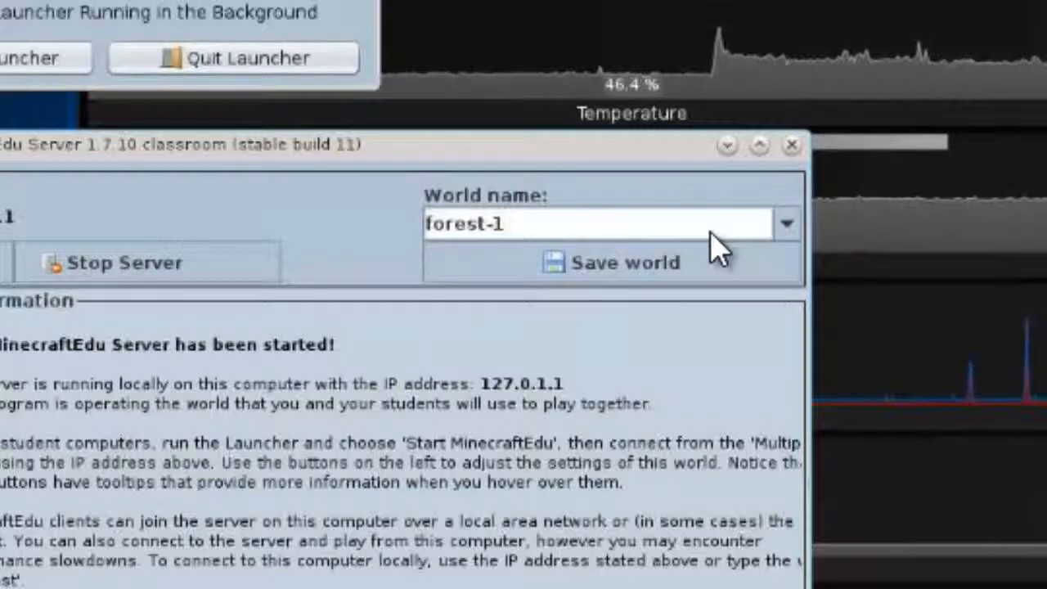
click(714, 276)
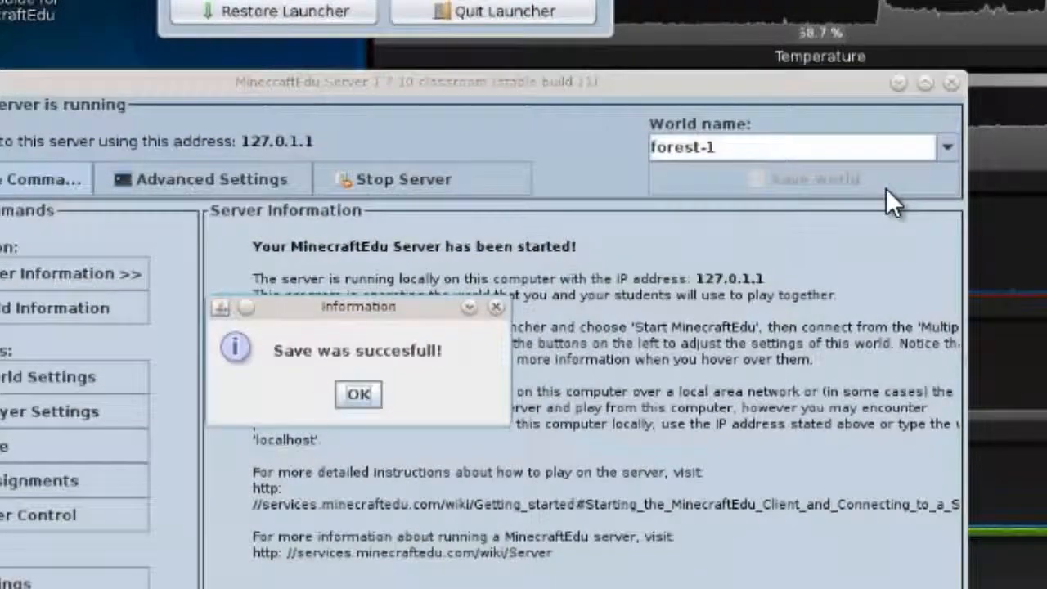
Dismiss the save notice and save the running world again under forest-1, overwriting the existing save.
click(360, 397)
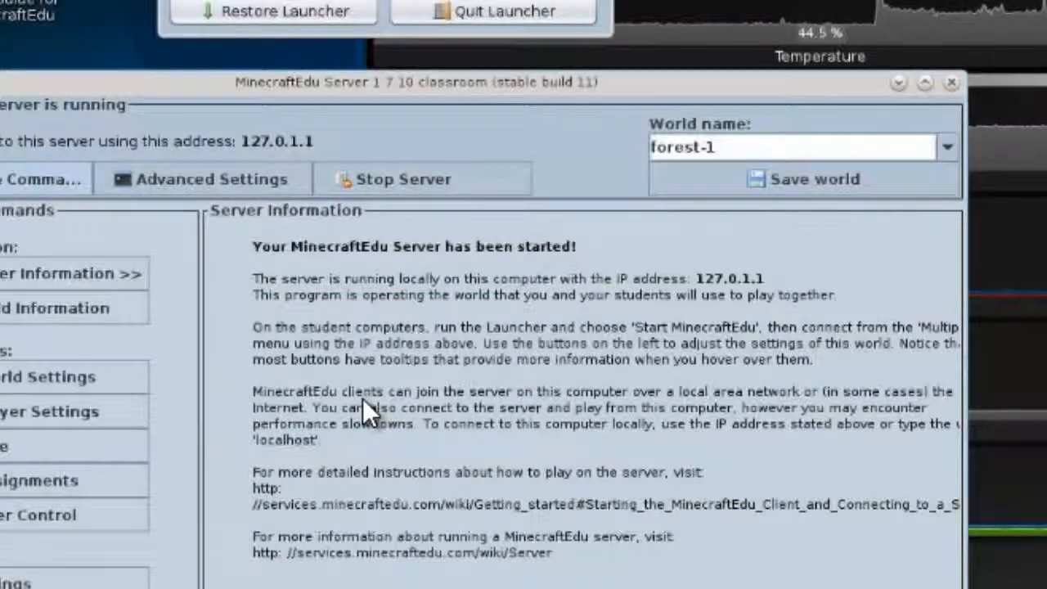
click(905, 175)
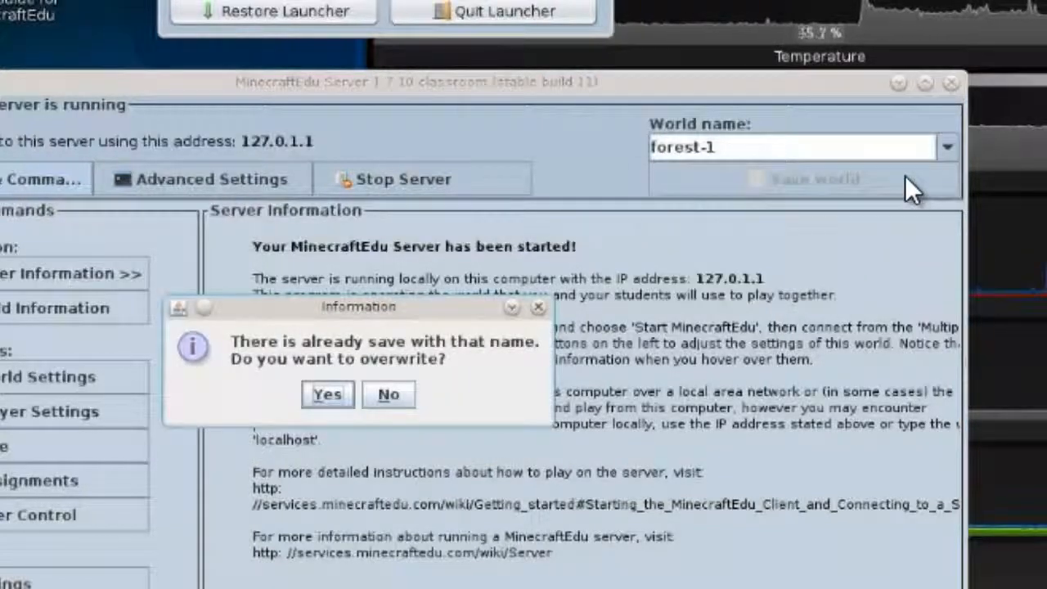
click(325, 401)
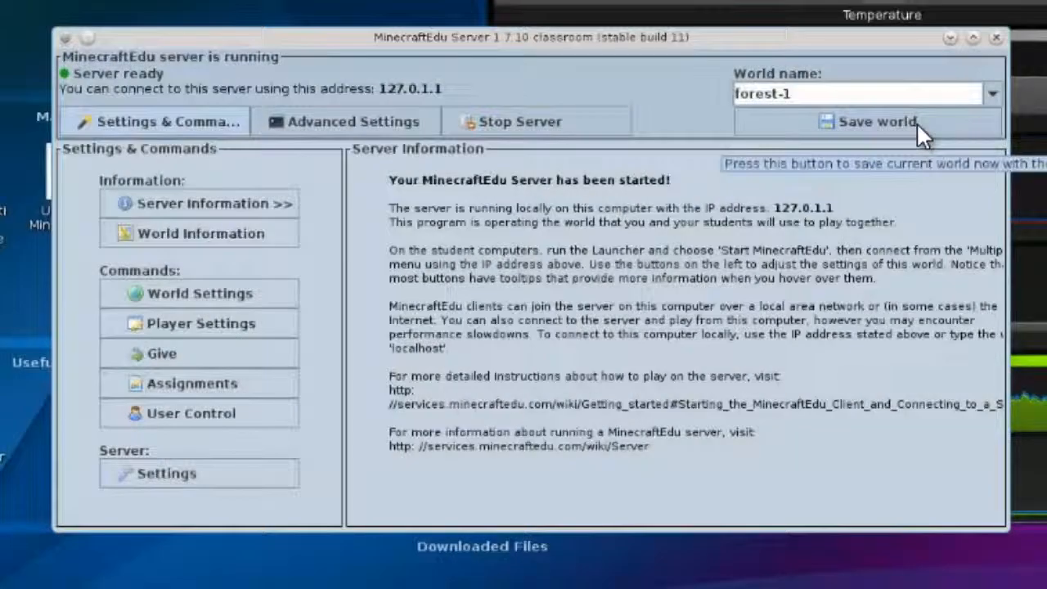
Stop the running server, return to the server launcher and start a server with the saved world QuickStartNew.
click(601, 138)
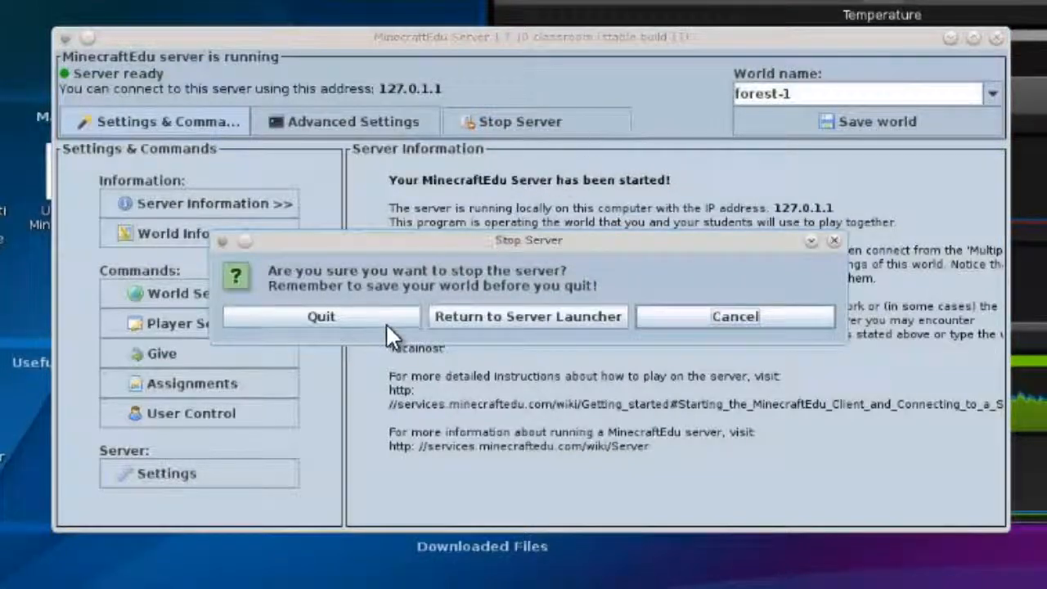
click(573, 316)
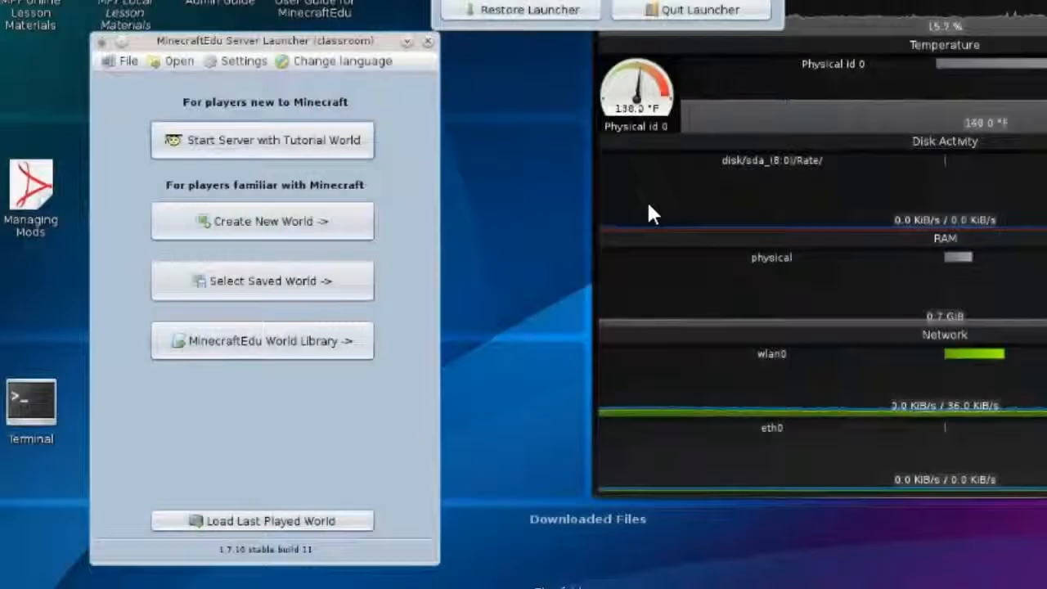
click(350, 281)
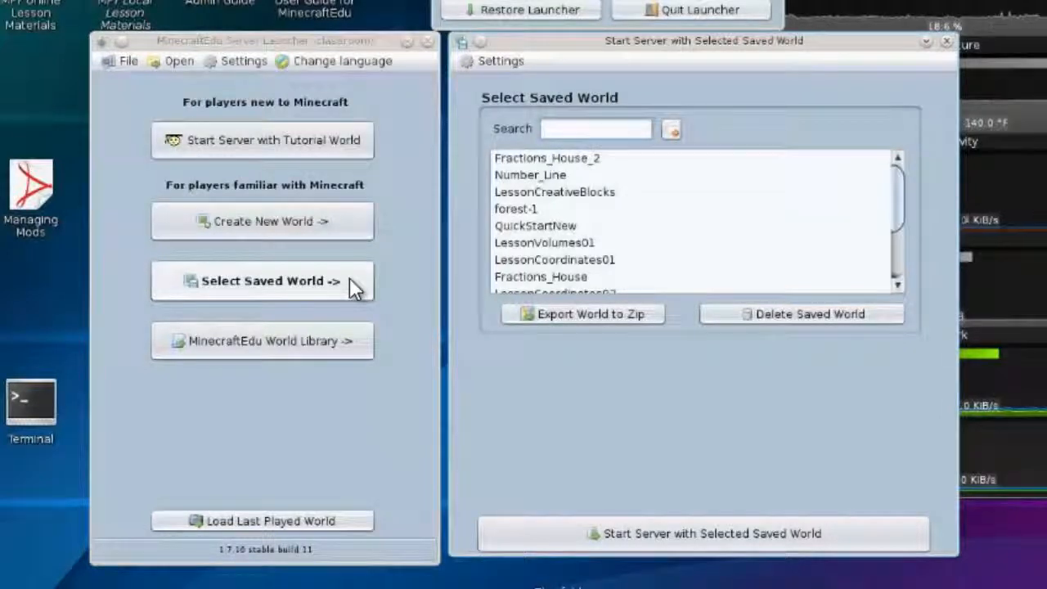
click(571, 225)
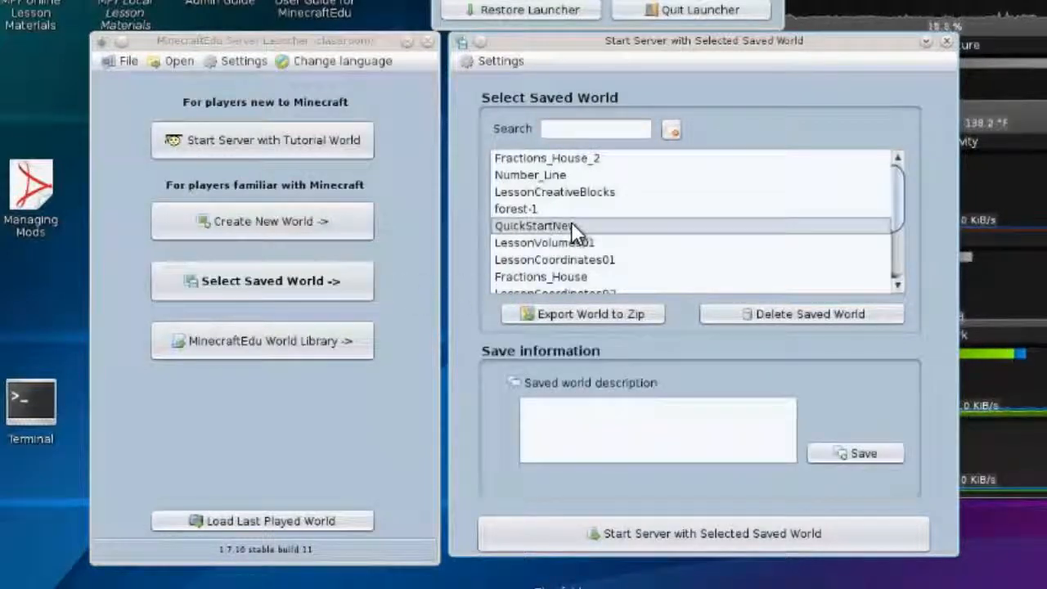
click(597, 537)
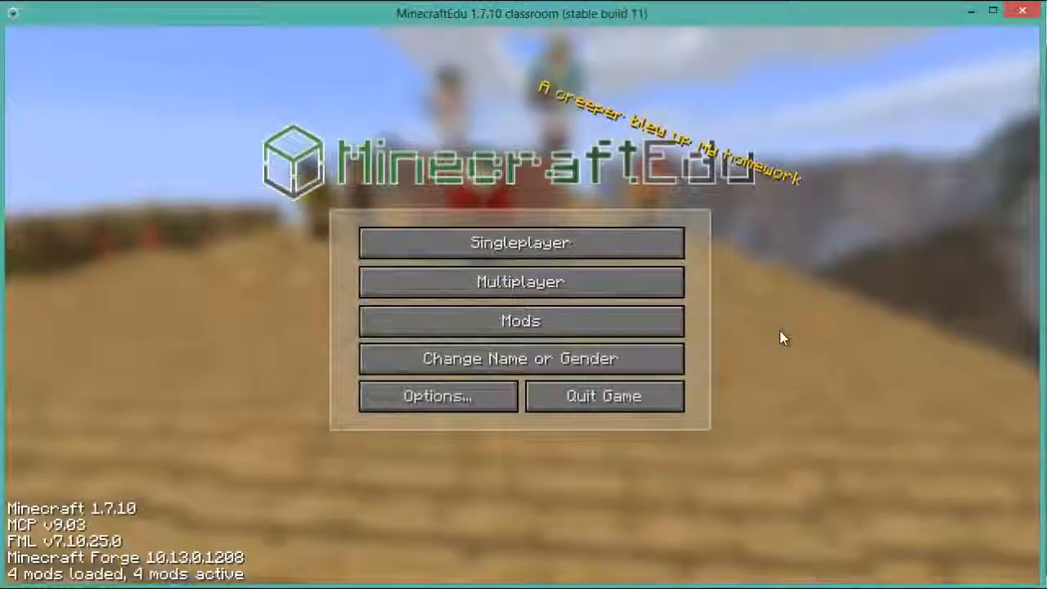
Switch to the MinecraftEdu client and join the multiplayer server Classroom Game Server 1.
click(668, 283)
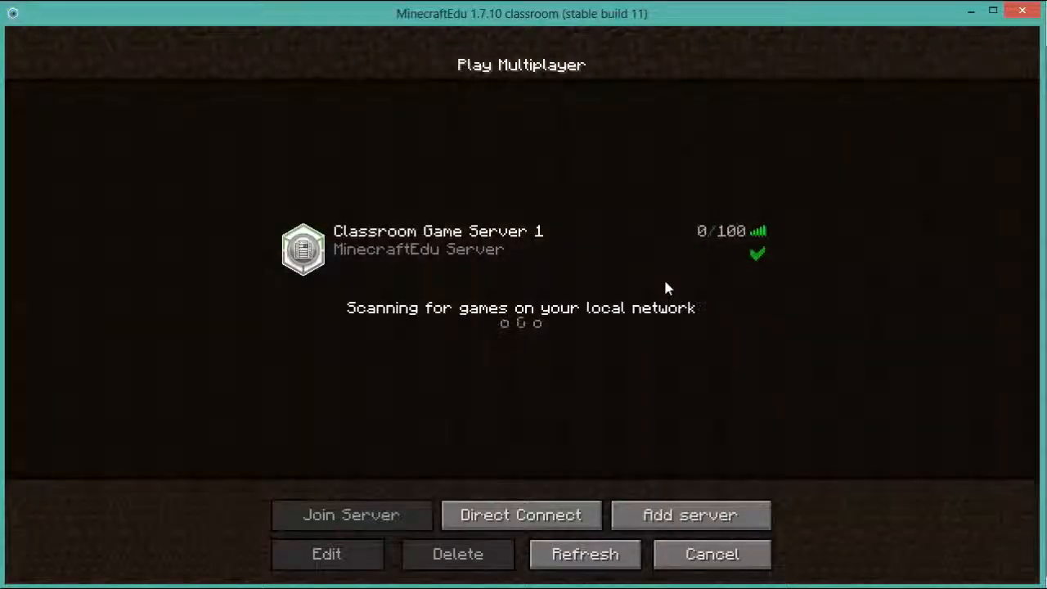
click(669, 247)
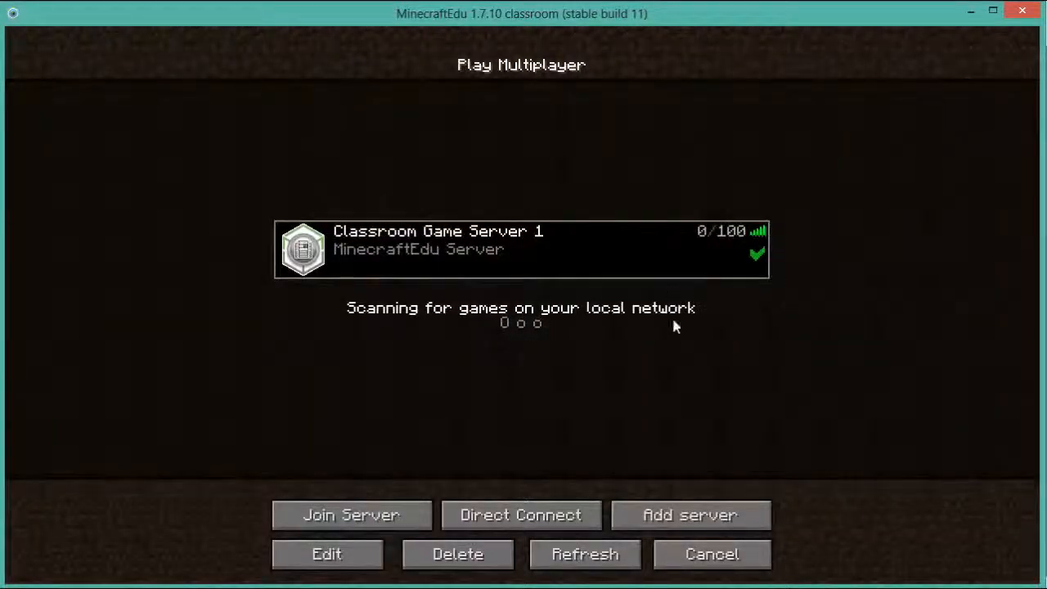
click(422, 515)
click(614, 405)
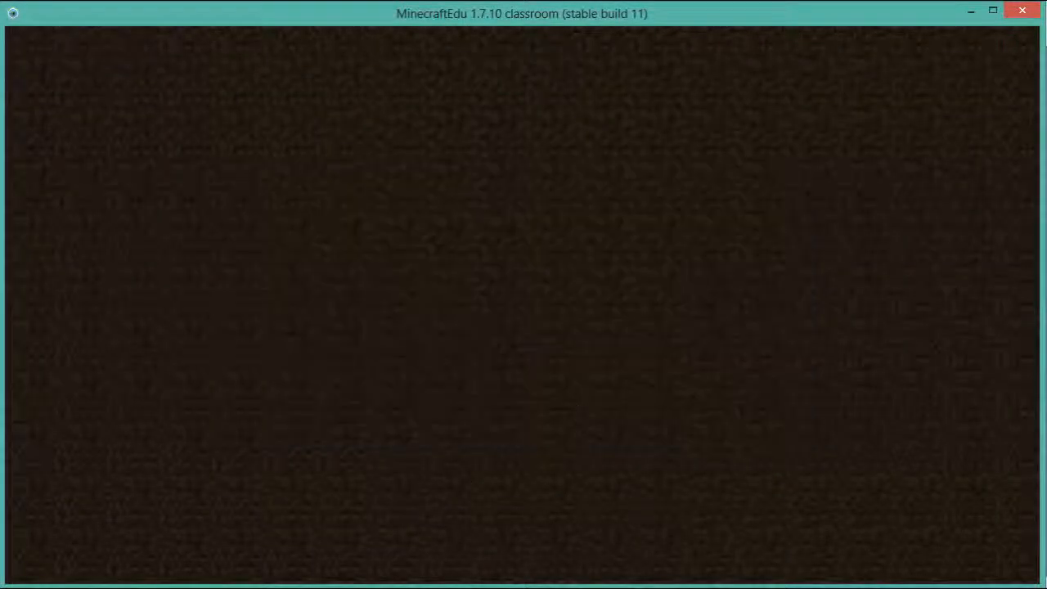